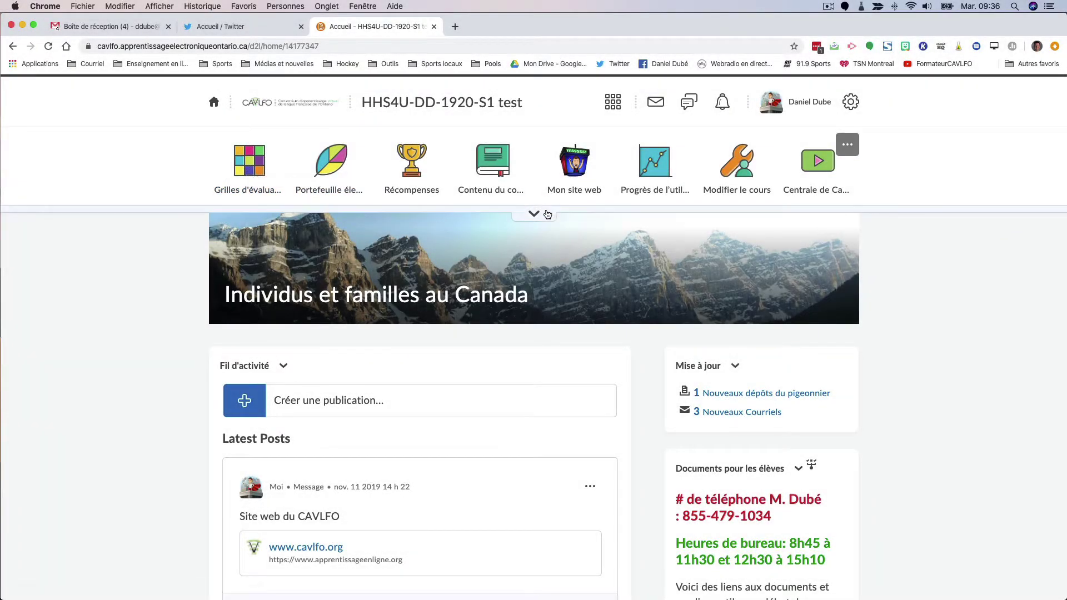
Step: Open the course's administration tools and go to the page for importing, exporting or copying components
{"action": "left_click", "coordinate": [547, 214]}
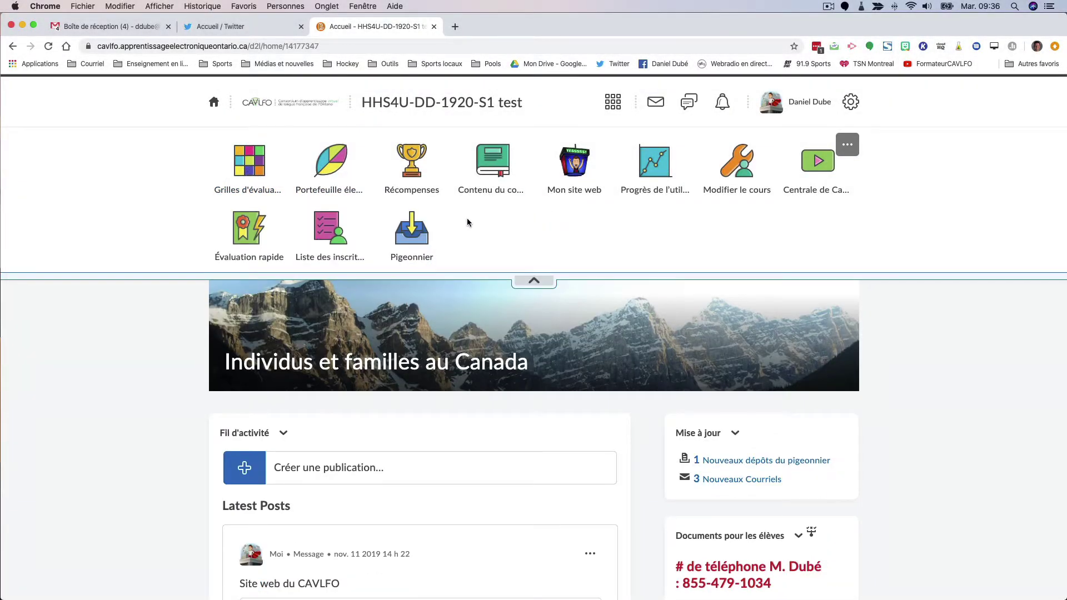
{"action": "left_click", "coordinate": [536, 280]}
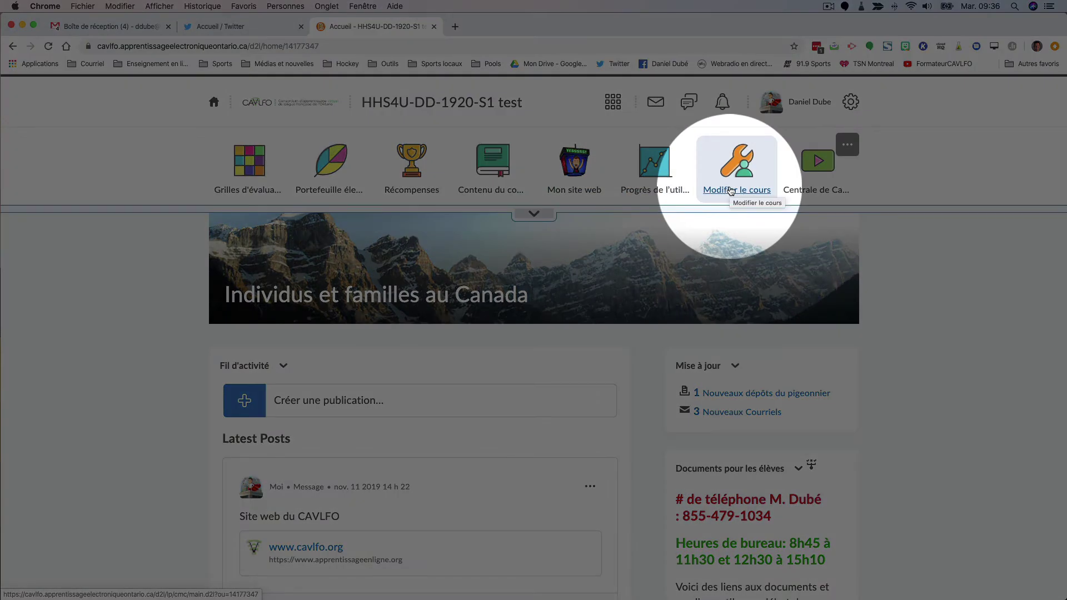
{"action": "left_click", "coordinate": [731, 191]}
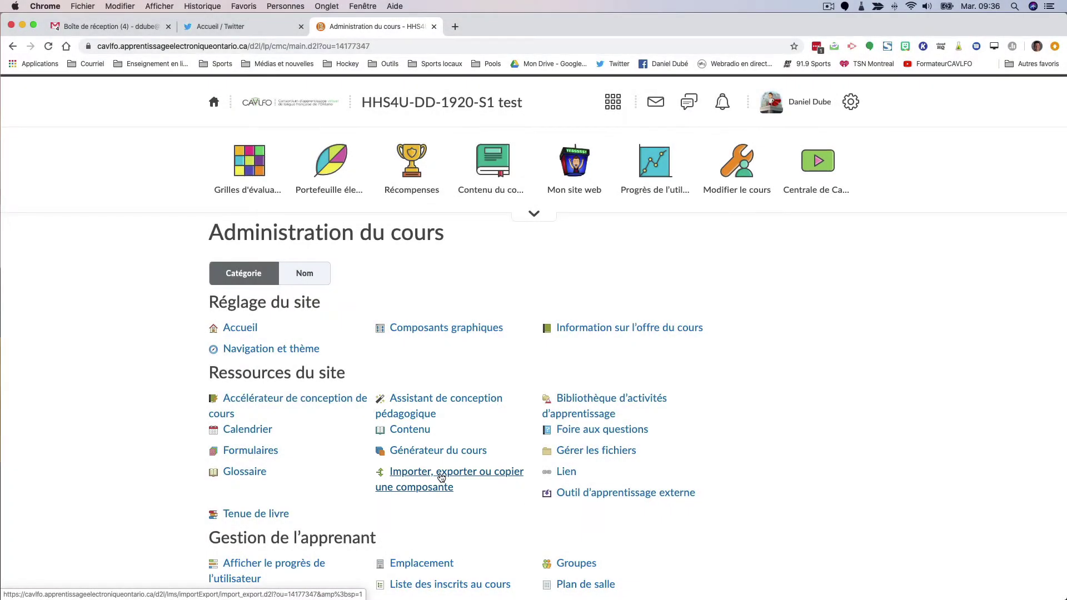
{"action": "left_click", "coordinate": [441, 477]}
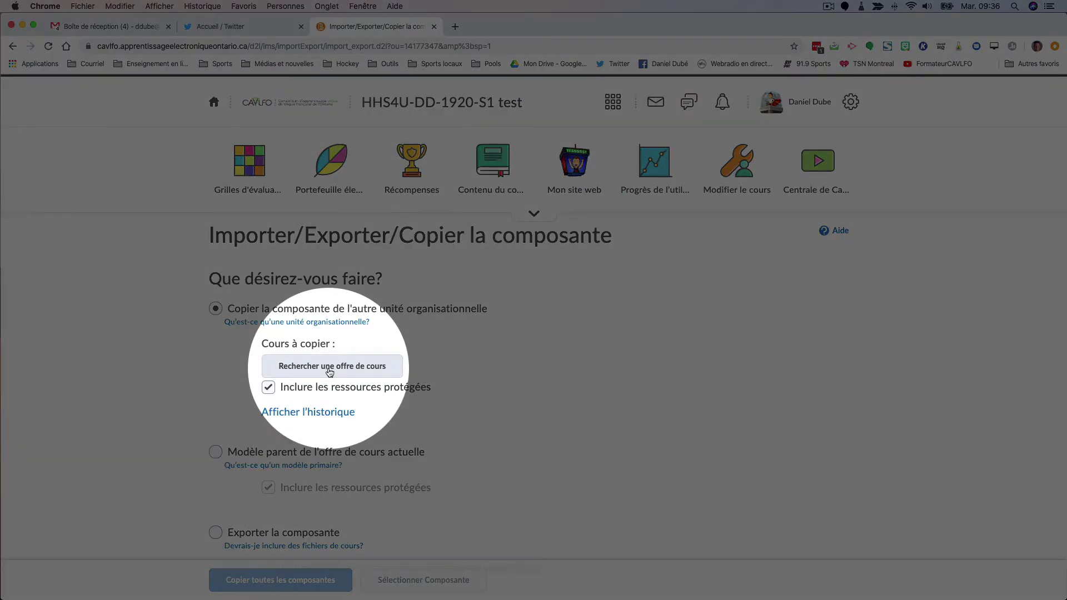
Step: Search the course offerings for "CLU3M 1920" and add CLU3M-FK-1920-S1 as the course to copy from
{"action": "left_click", "coordinate": [330, 371]}
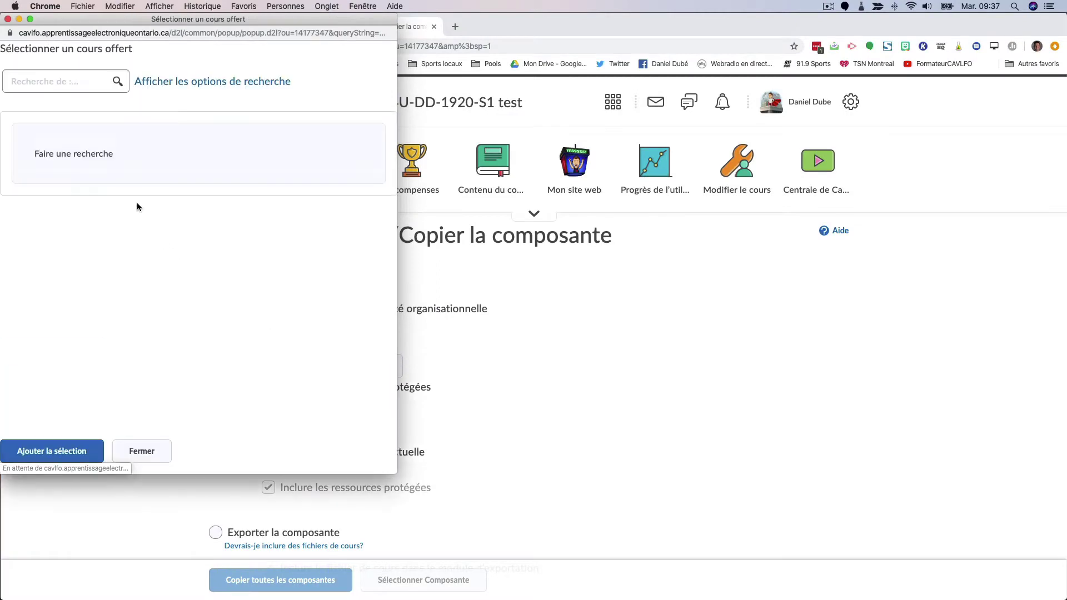
{"action": "left_click", "coordinate": [52, 83]}
{"action": "type", "text": "CLU3M"}
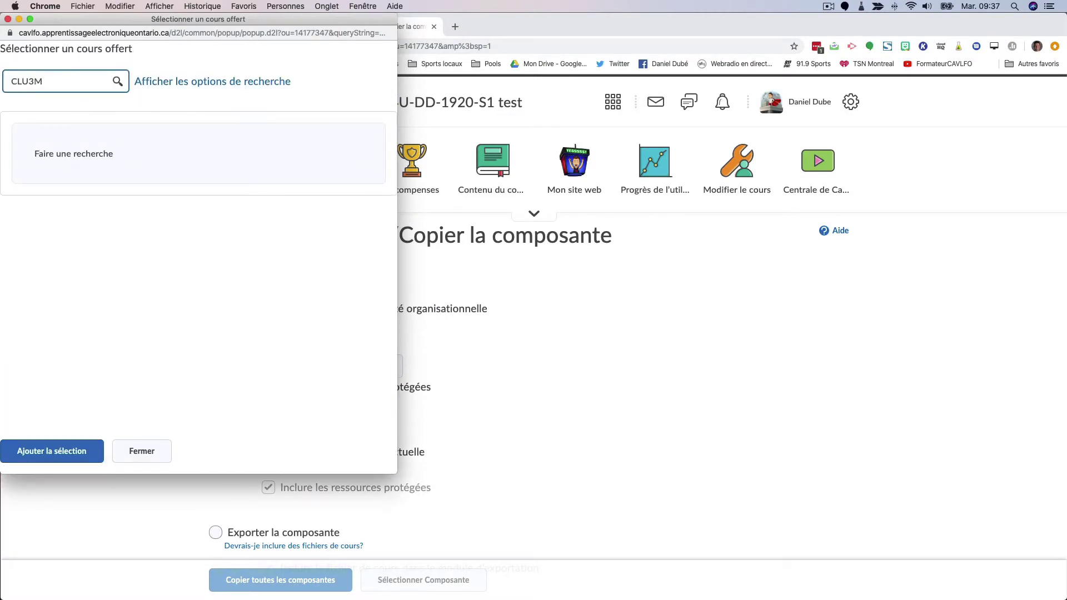
{"action": "type", "text": " 1920"}
{"action": "left_click", "coordinate": [64, 448]}
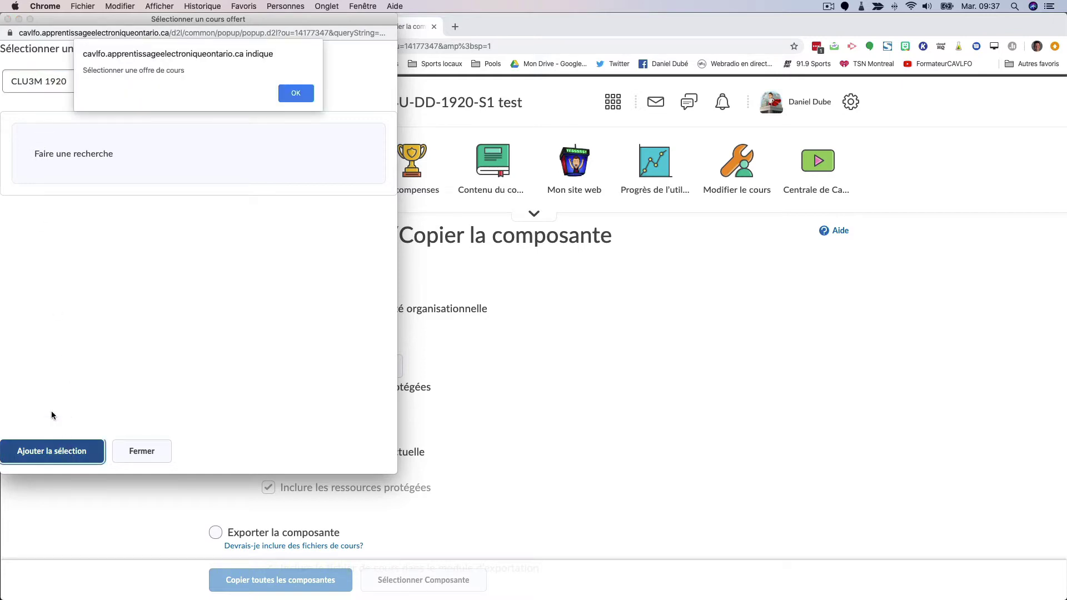
{"action": "left_click", "coordinate": [296, 94]}
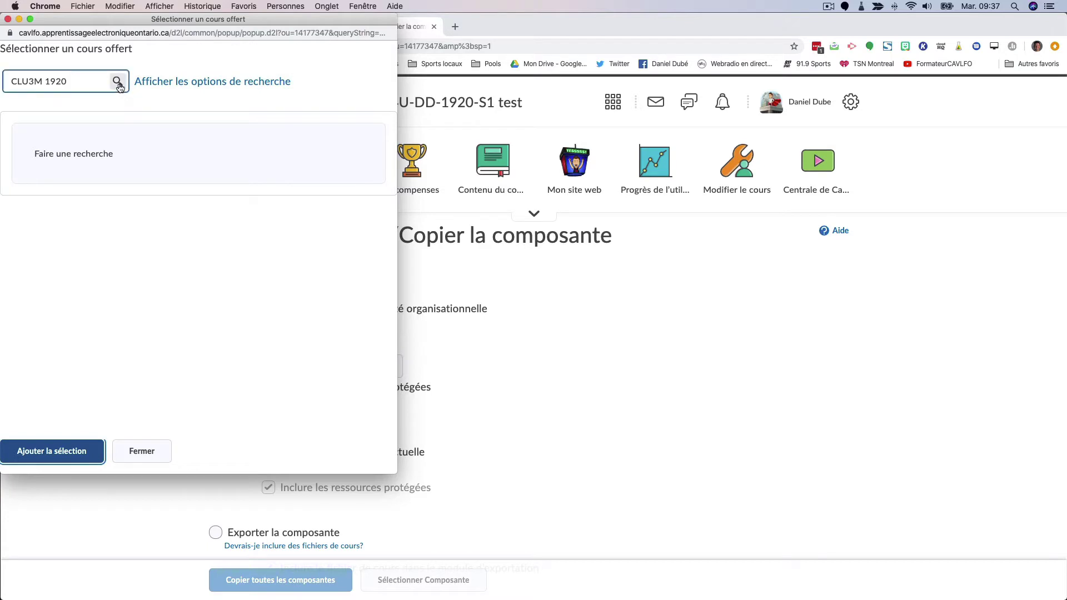
{"action": "left_click", "coordinate": [118, 84]}
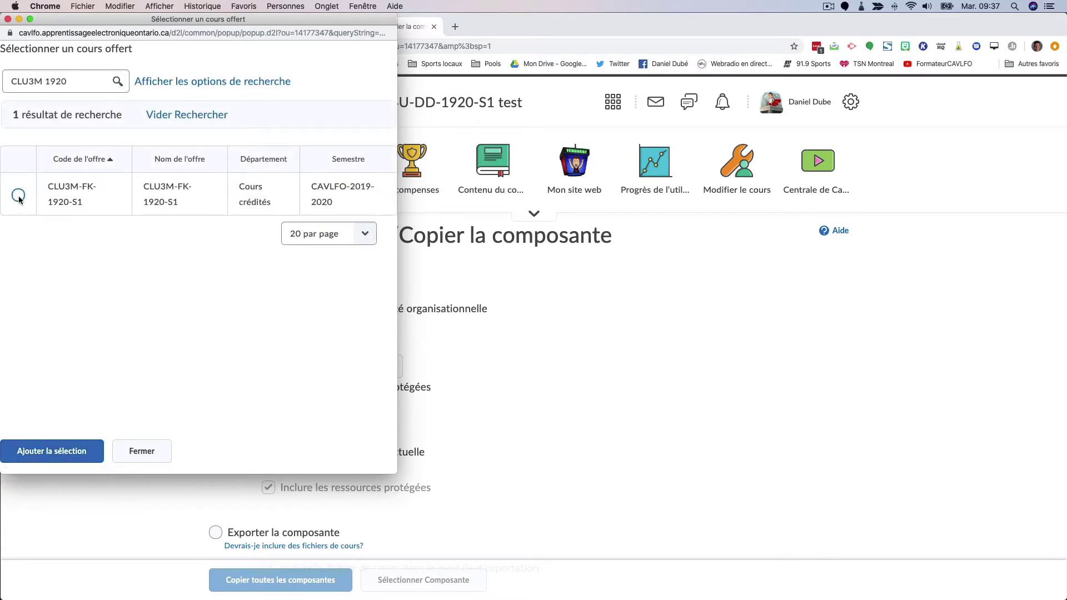
{"action": "left_click", "coordinate": [65, 452]}
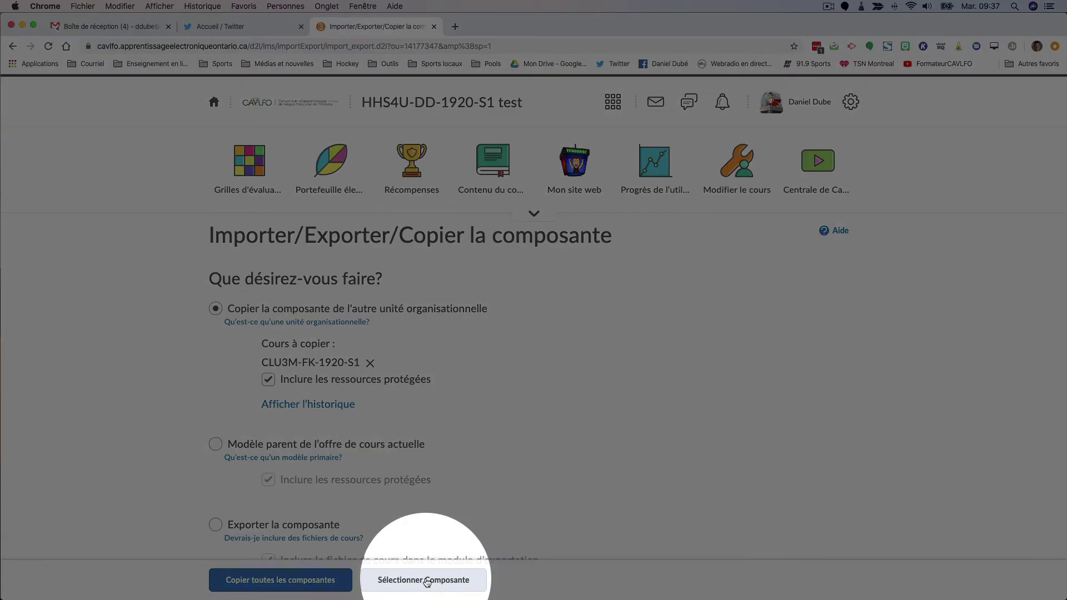
Step: Choose to copy selected components only, include Grilles d'évaluation with individual item selection, and continue to the rubric list
{"action": "left_click", "coordinate": [427, 580]}
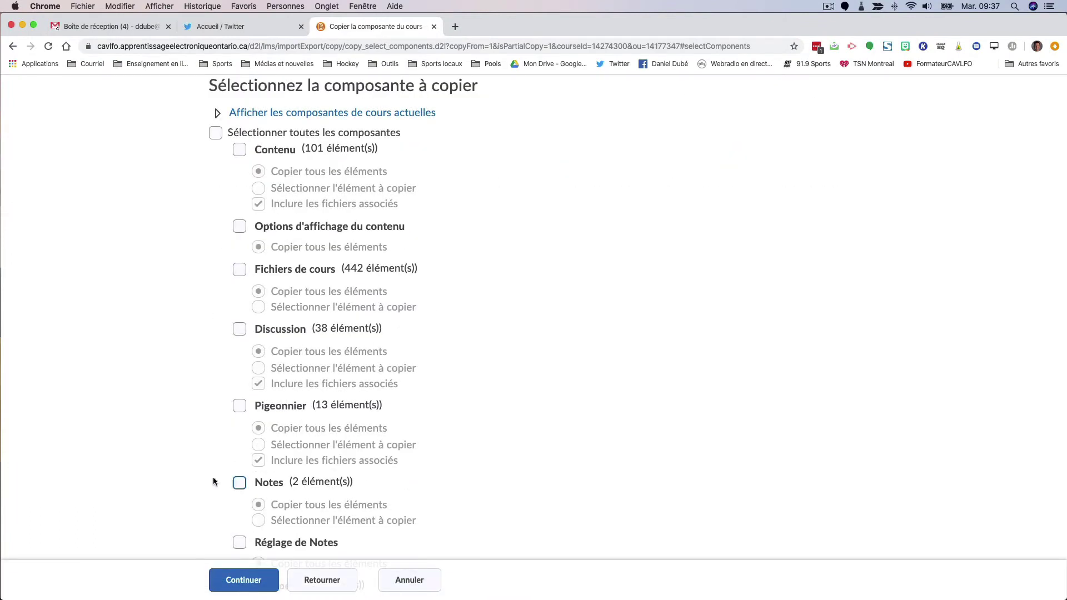
{"action": "scroll", "coordinate": [168, 473], "scroll_direction": "down", "scroll_amount": 5}
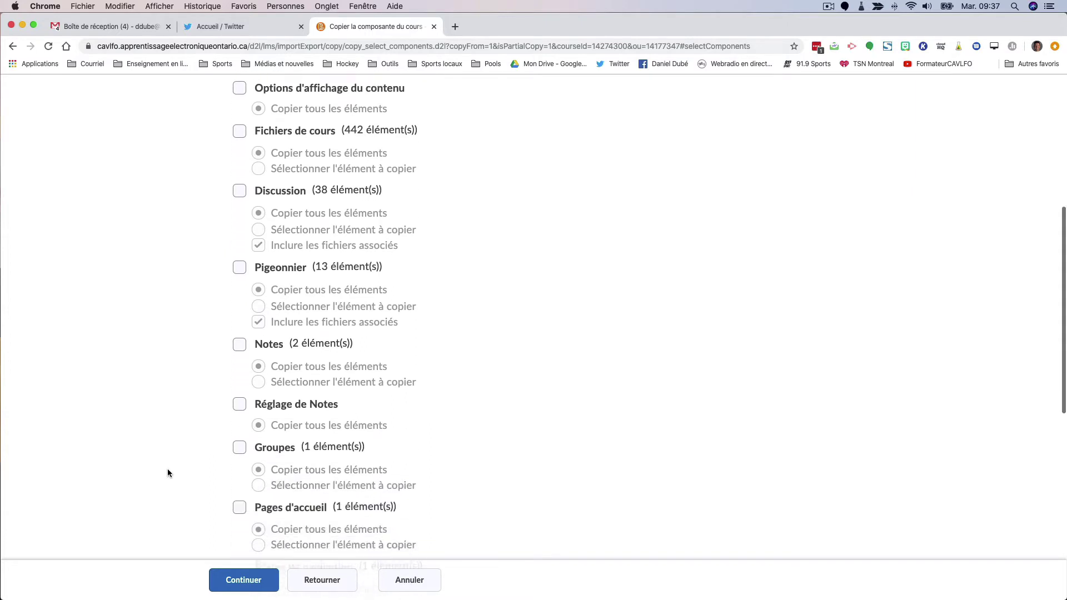
{"action": "scroll", "coordinate": [168, 473], "scroll_direction": "down", "scroll_amount": 5}
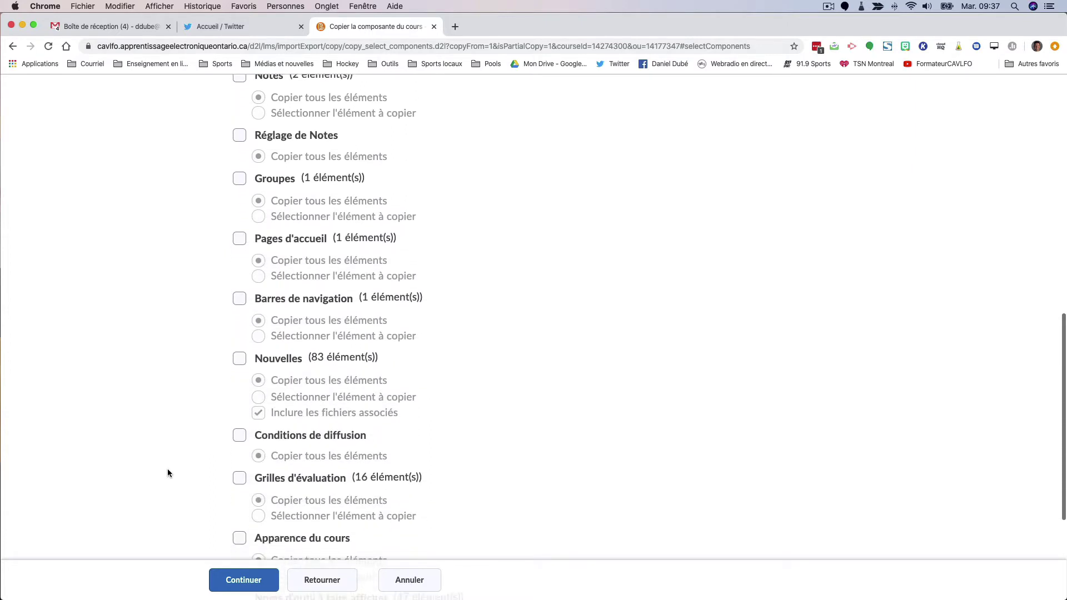
{"action": "scroll", "coordinate": [168, 473], "scroll_direction": "down", "scroll_amount": 1}
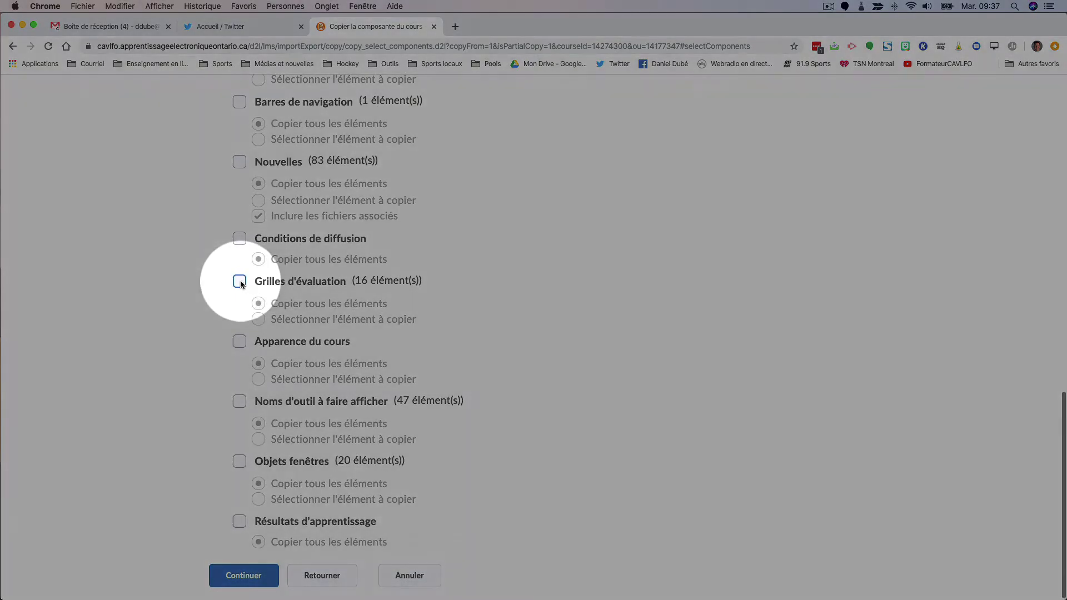
{"action": "left_click", "coordinate": [245, 282]}
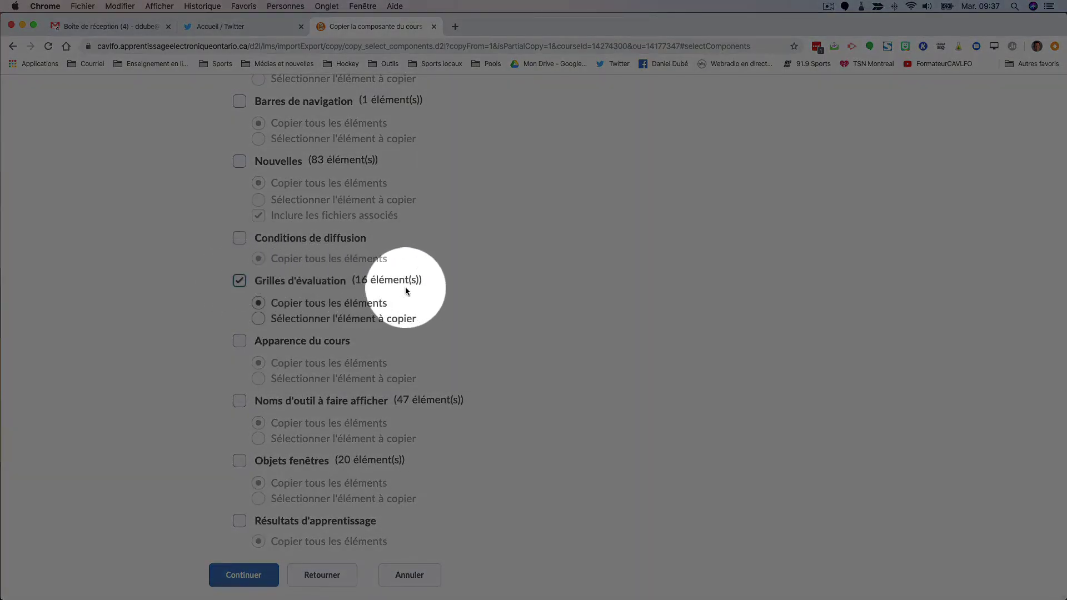
{"action": "scroll", "coordinate": [395, 291], "scroll_direction": "up", "scroll_amount": 1}
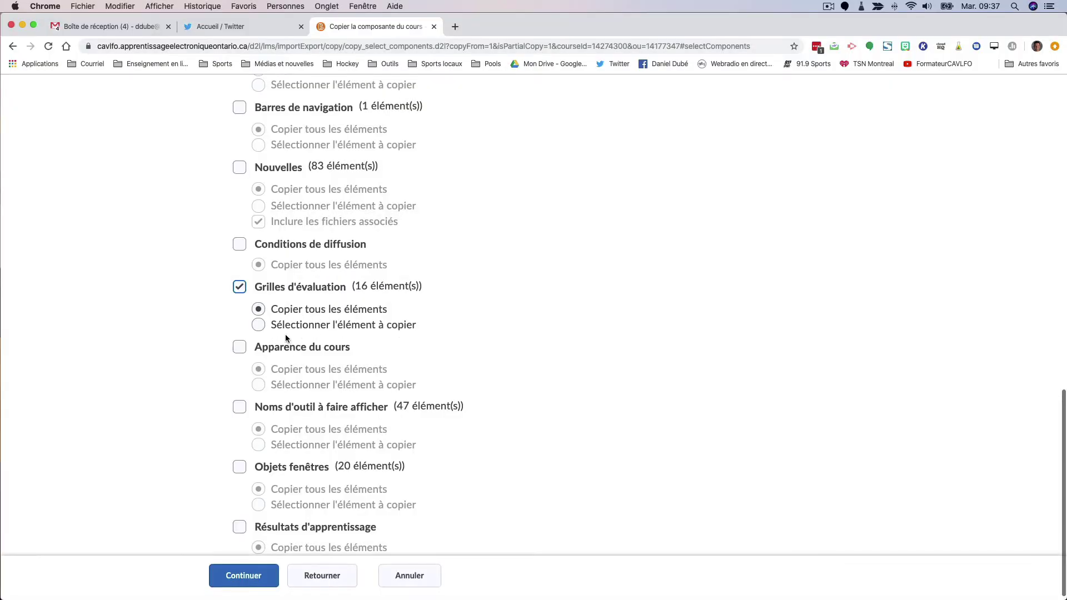
{"action": "left_click", "coordinate": [258, 324]}
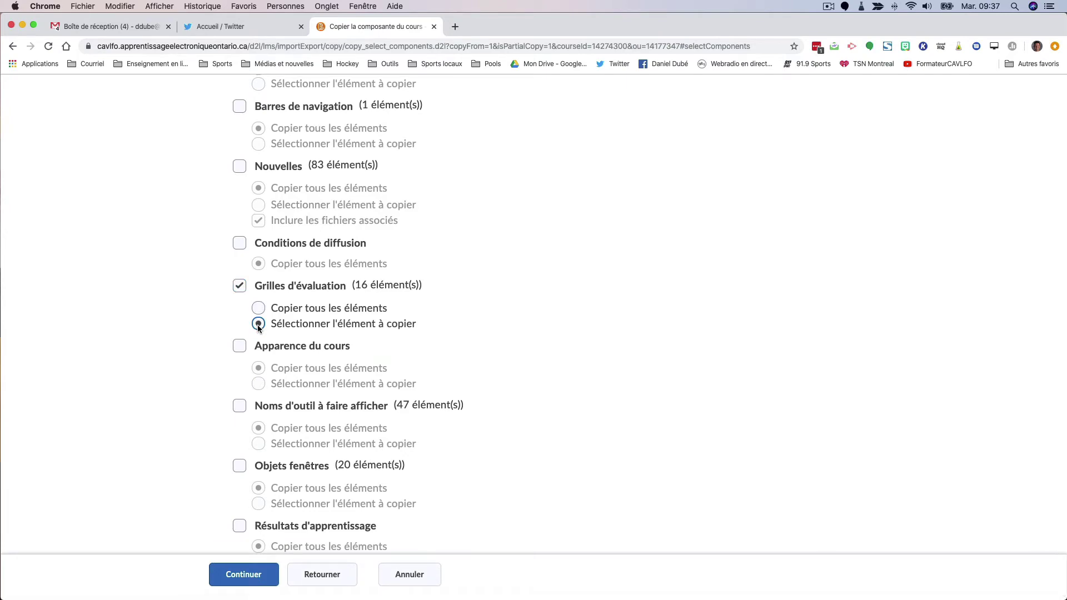
{"action": "left_click", "coordinate": [249, 575]}
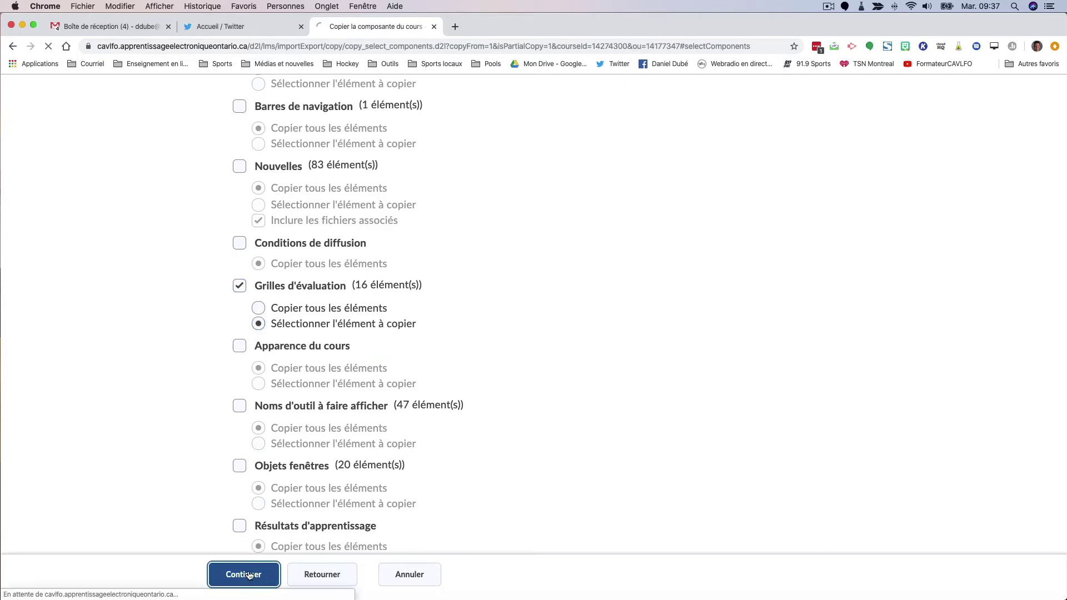
Step: Select the Tâche sommative 2-2 rubric and complete its copy into the current course without shifting any dates
{"action": "scroll", "coordinate": [504, 491], "scroll_direction": "down", "scroll_amount": 2}
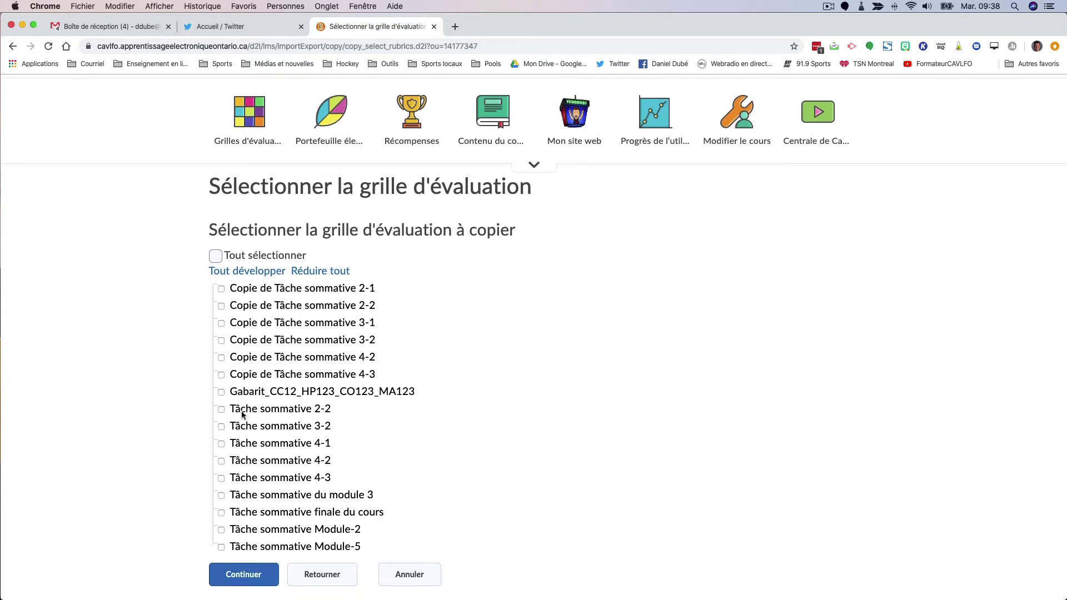
{"action": "left_click", "coordinate": [221, 410]}
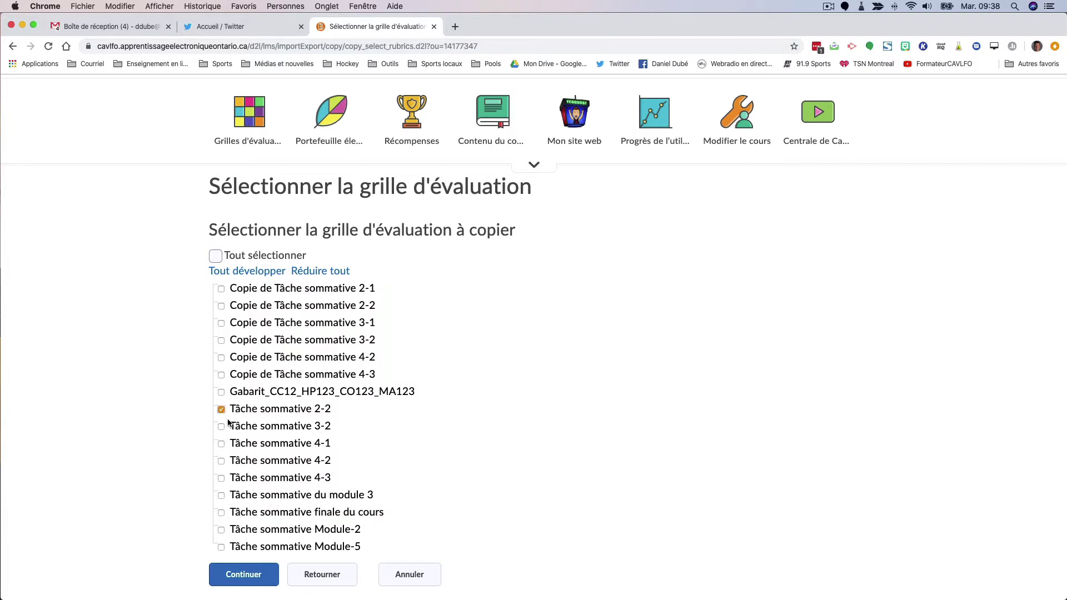
{"action": "left_click", "coordinate": [244, 575]}
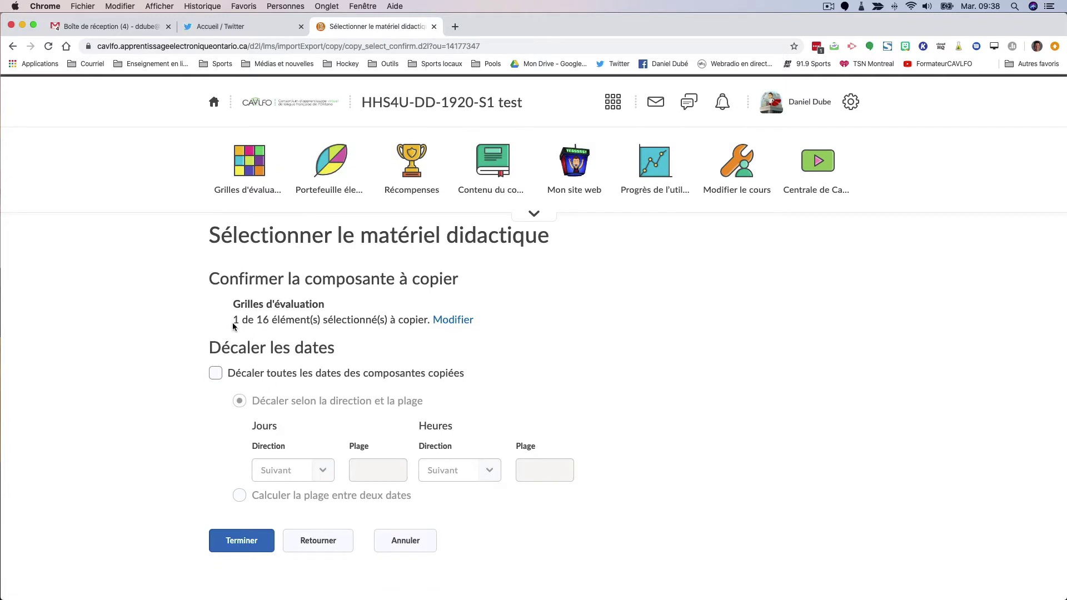
{"action": "left_click", "coordinate": [240, 544]}
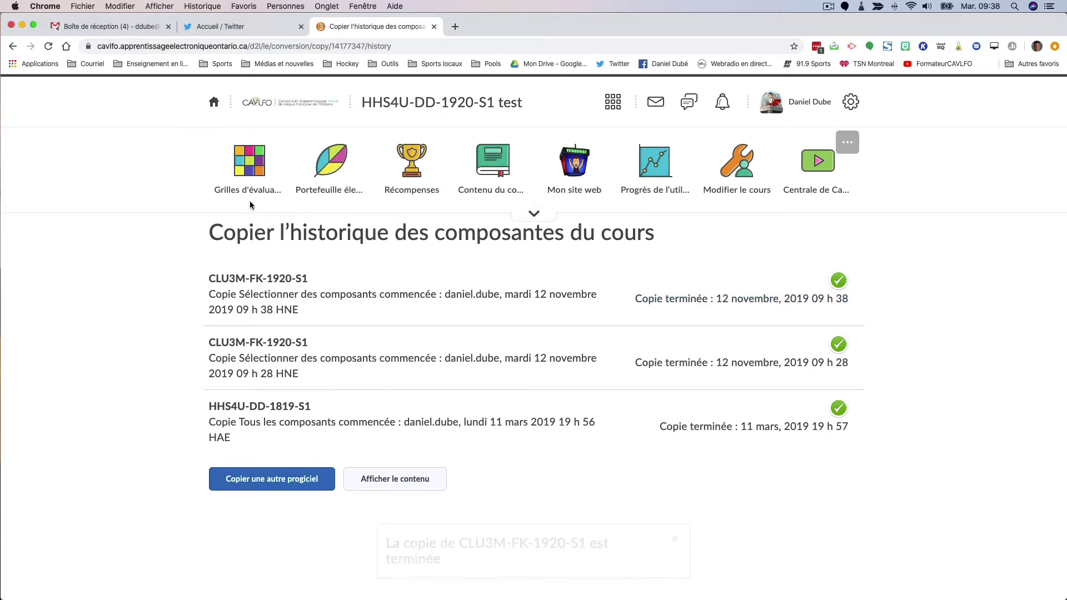
Step: Open the copied Tâche sommative 2-2 rubric from the course's rubrics and examine its criteria and achievement levels
{"action": "left_click", "coordinate": [251, 169]}
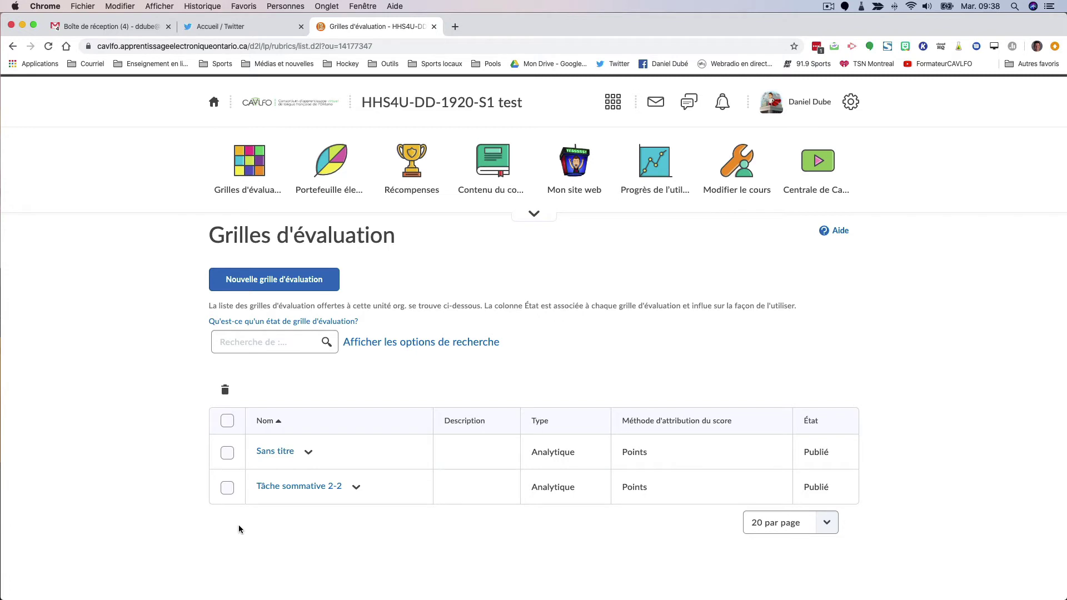
{"action": "left_click", "coordinate": [297, 487]}
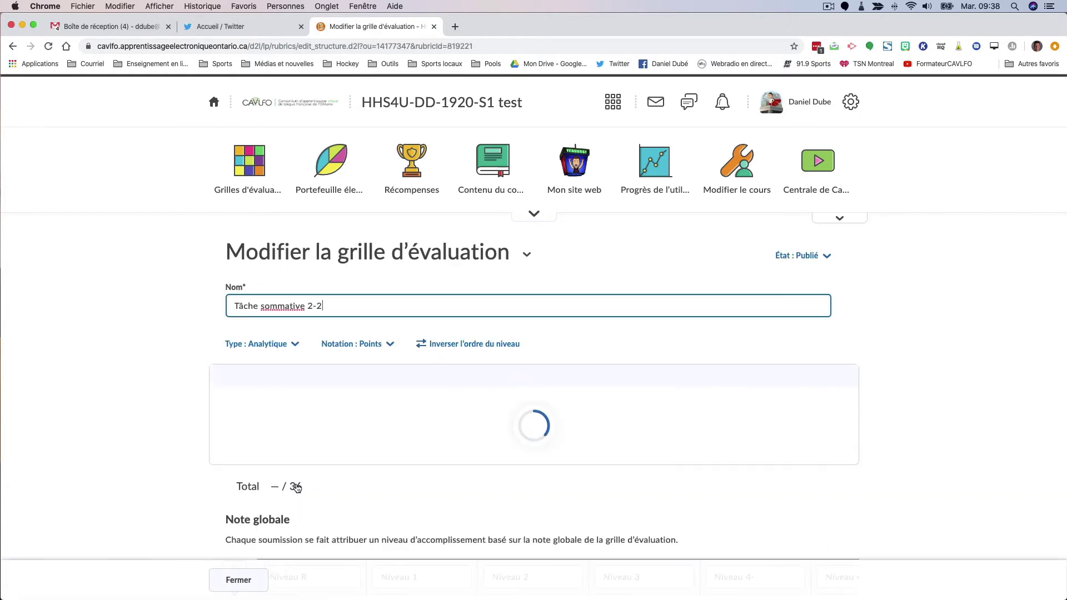
{"action": "scroll", "coordinate": [321, 489], "scroll_direction": "down", "scroll_amount": 3}
{"action": "scroll", "coordinate": [321, 489], "scroll_direction": "down", "scroll_amount": 3}
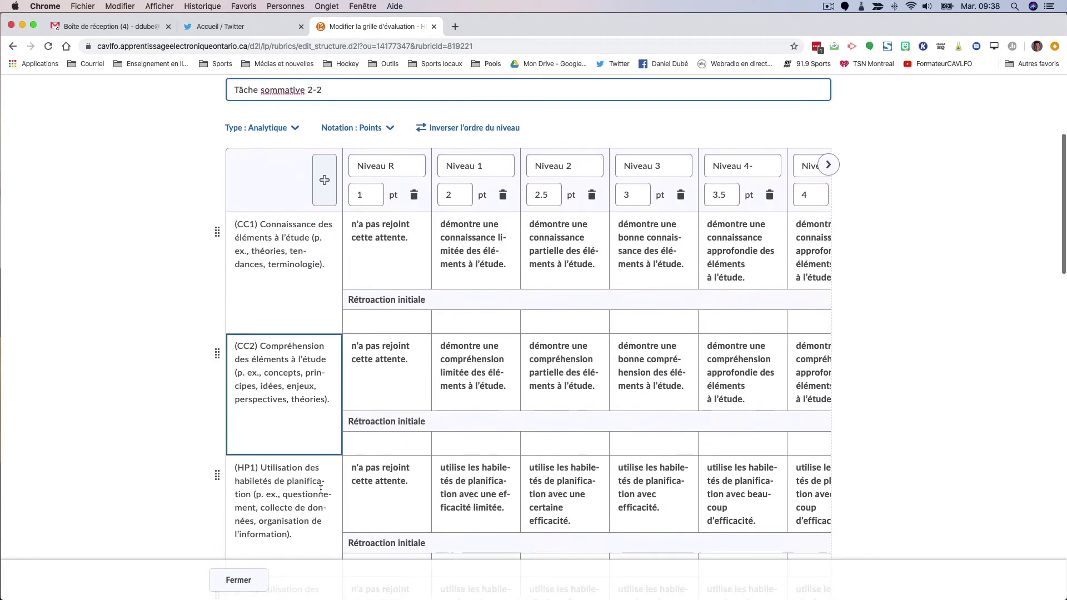
{"action": "scroll", "coordinate": [321, 490], "scroll_direction": "right", "scroll_amount": 2}
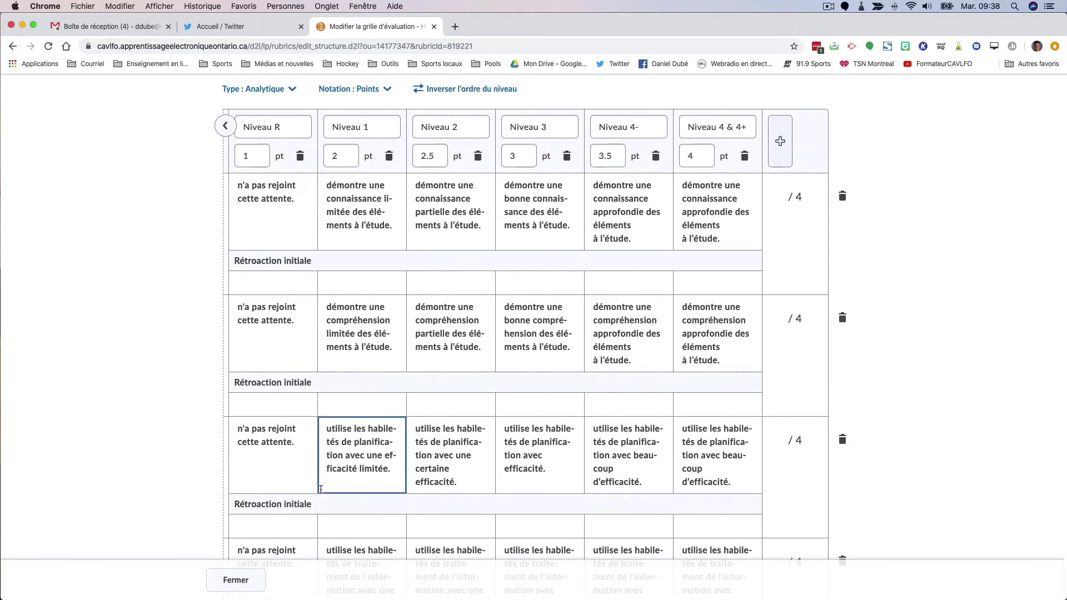
{"action": "scroll", "coordinate": [321, 489], "scroll_direction": "left", "scroll_amount": 3}
{"action": "scroll", "coordinate": [321, 489], "scroll_direction": "down", "scroll_amount": 10}
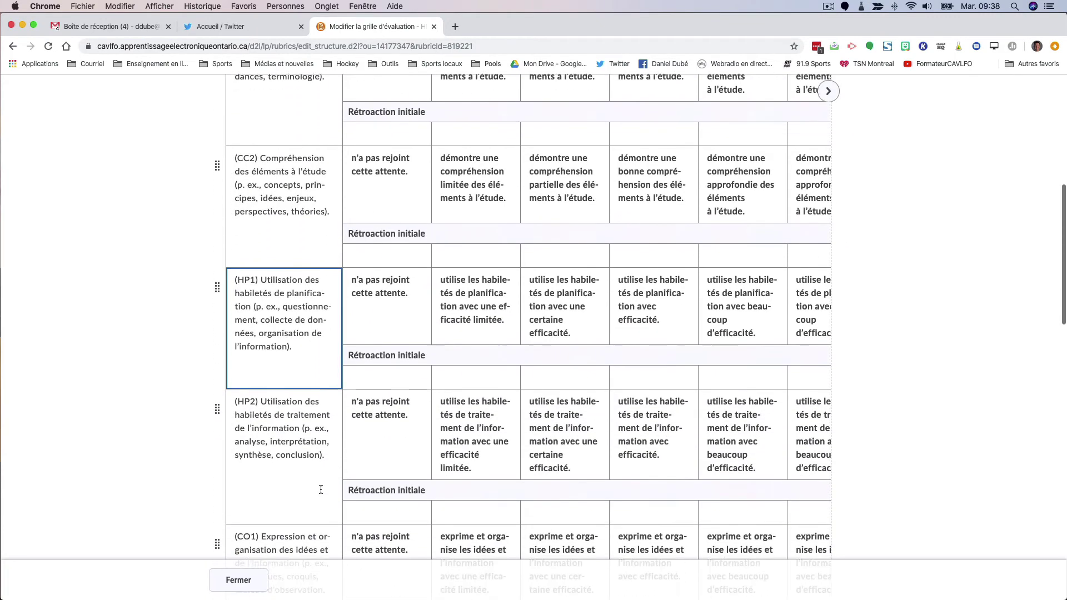
{"action": "scroll", "coordinate": [321, 489], "scroll_direction": "down", "scroll_amount": 8}
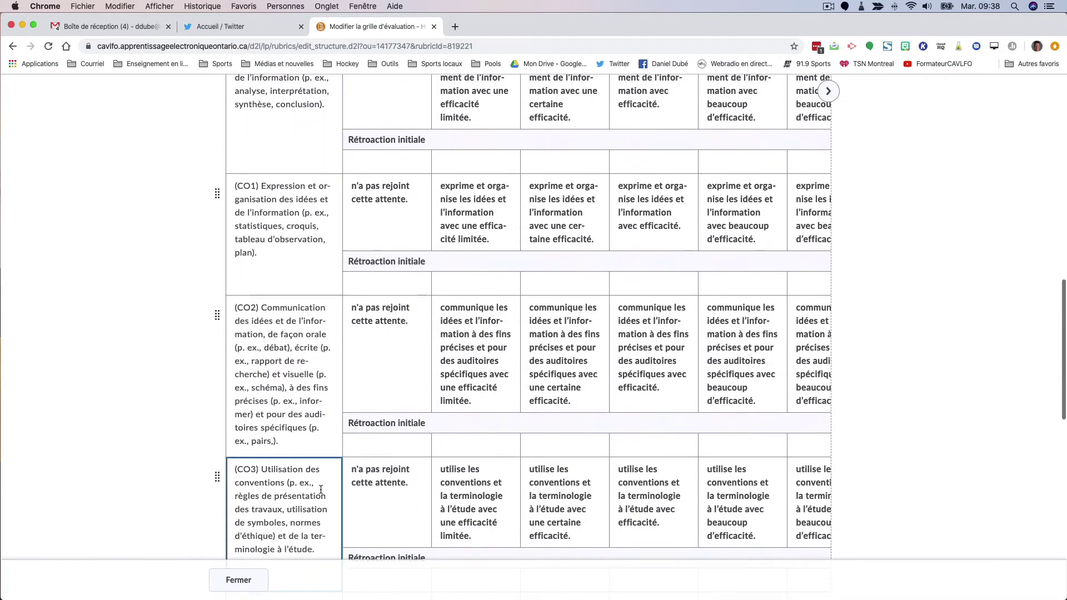
{"action": "scroll", "coordinate": [320, 489], "scroll_direction": "down", "scroll_amount": 4}
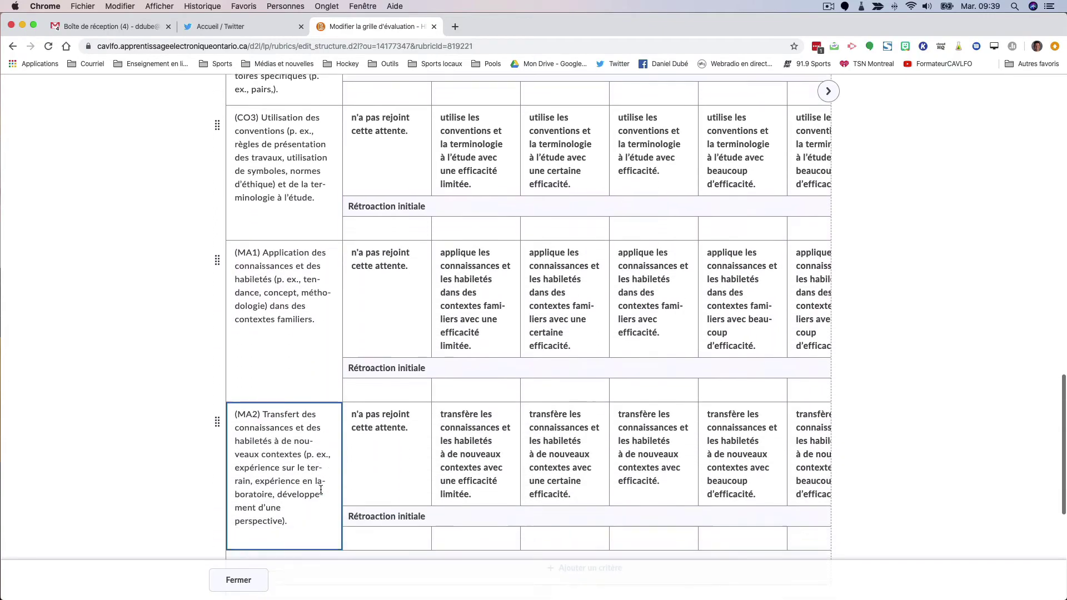
{"action": "scroll", "coordinate": [321, 489], "scroll_direction": "up", "scroll_amount": 20}
{"action": "scroll", "coordinate": [320, 489], "scroll_direction": "up", "scroll_amount": 4}
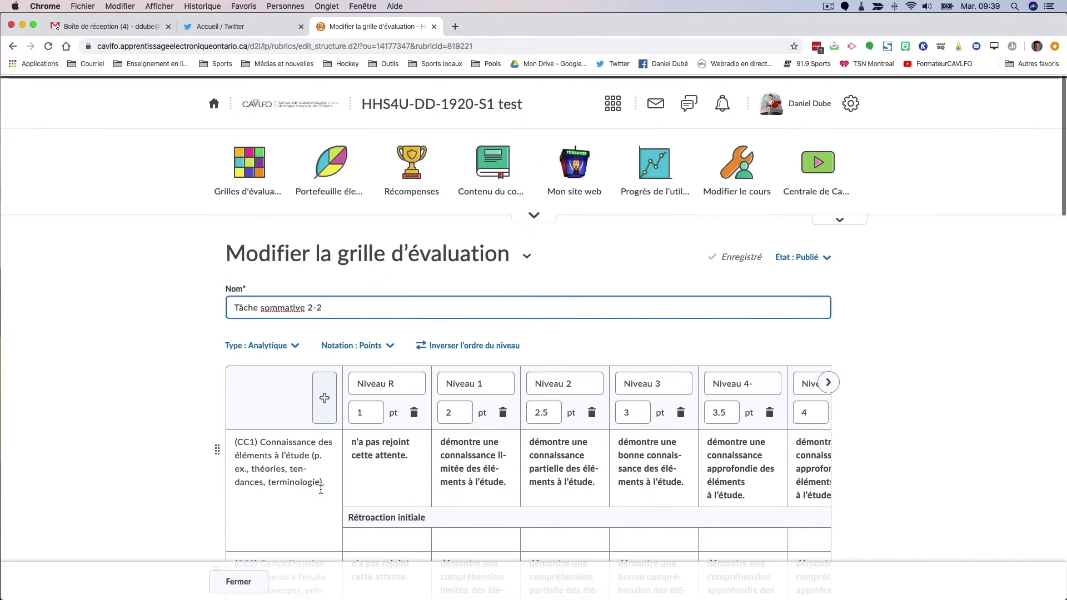
Step: Return to the rubric list, duplicate Tâche sommative 2-2 within the course, and open the duplicate for editing
{"action": "left_click", "coordinate": [244, 173]}
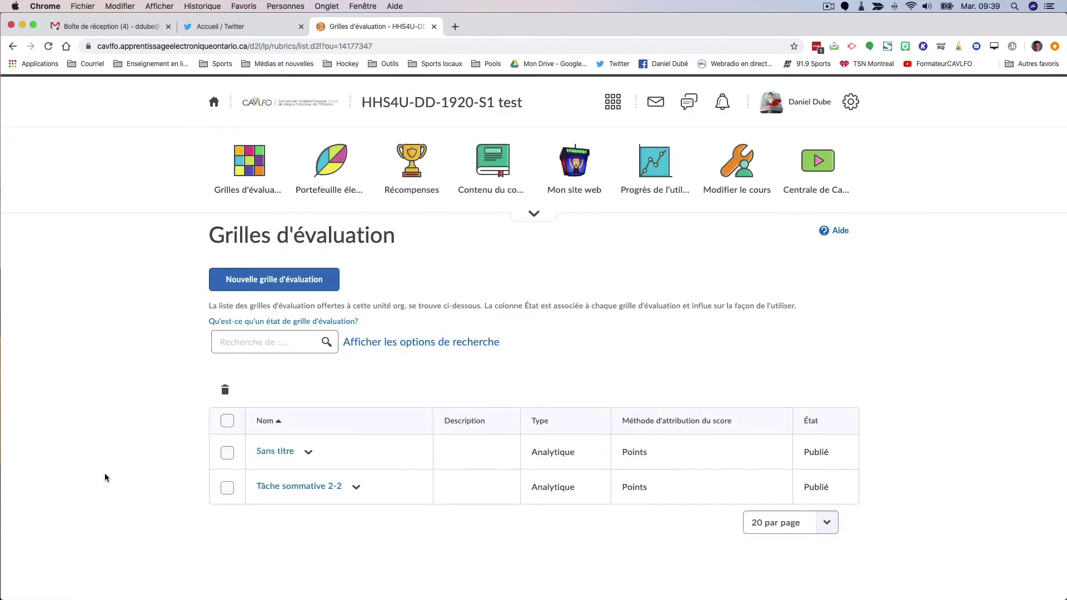
{"action": "left_click", "coordinate": [356, 489]}
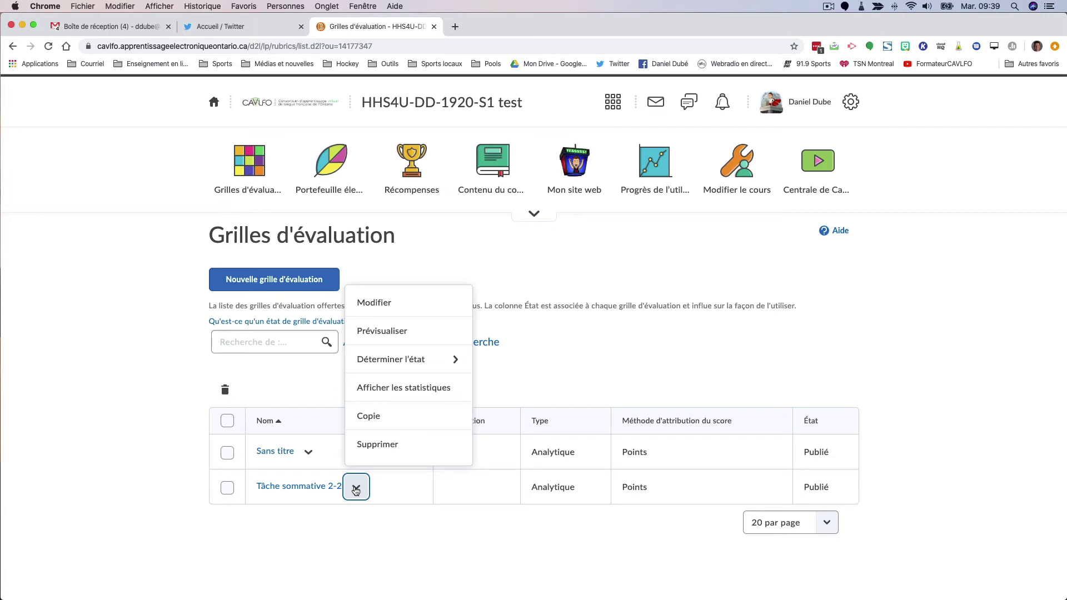
{"action": "left_click", "coordinate": [371, 416]}
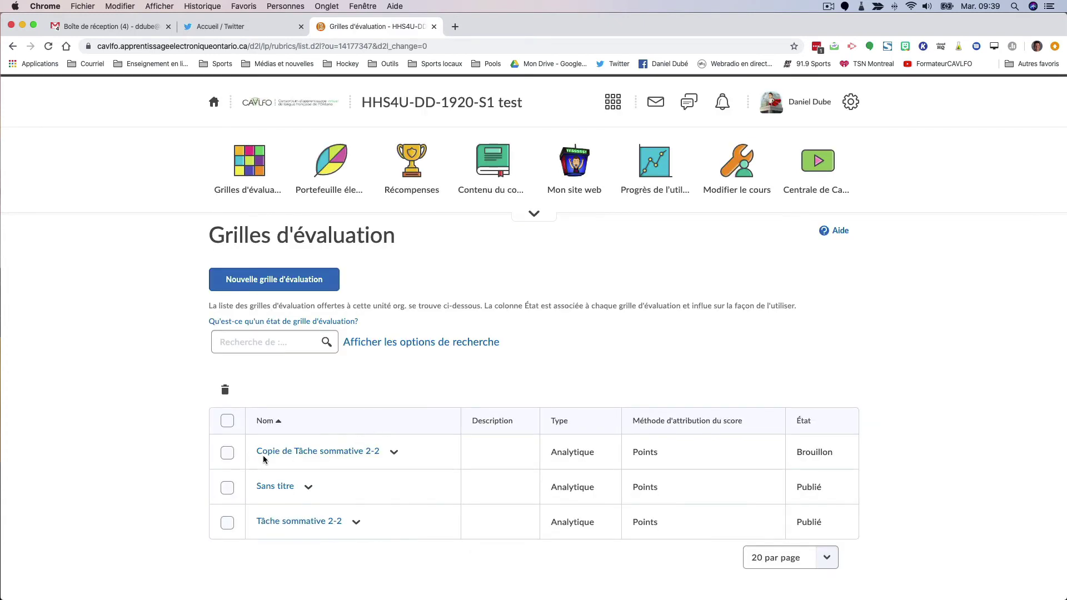
{"action": "left_click", "coordinate": [330, 458]}
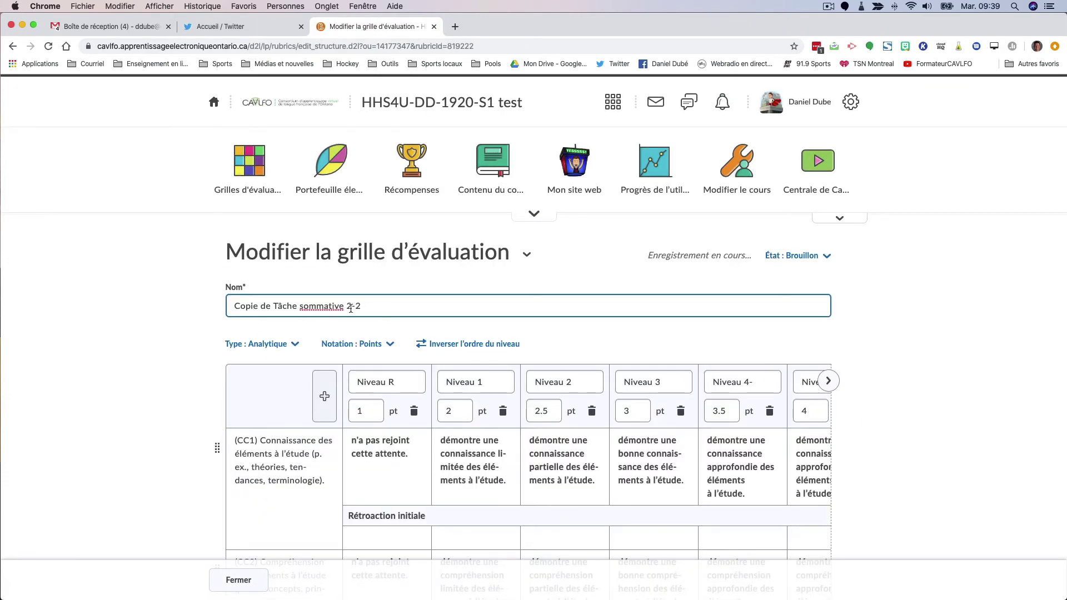
{"action": "scroll", "coordinate": [304, 399], "scroll_direction": "down", "scroll_amount": 2}
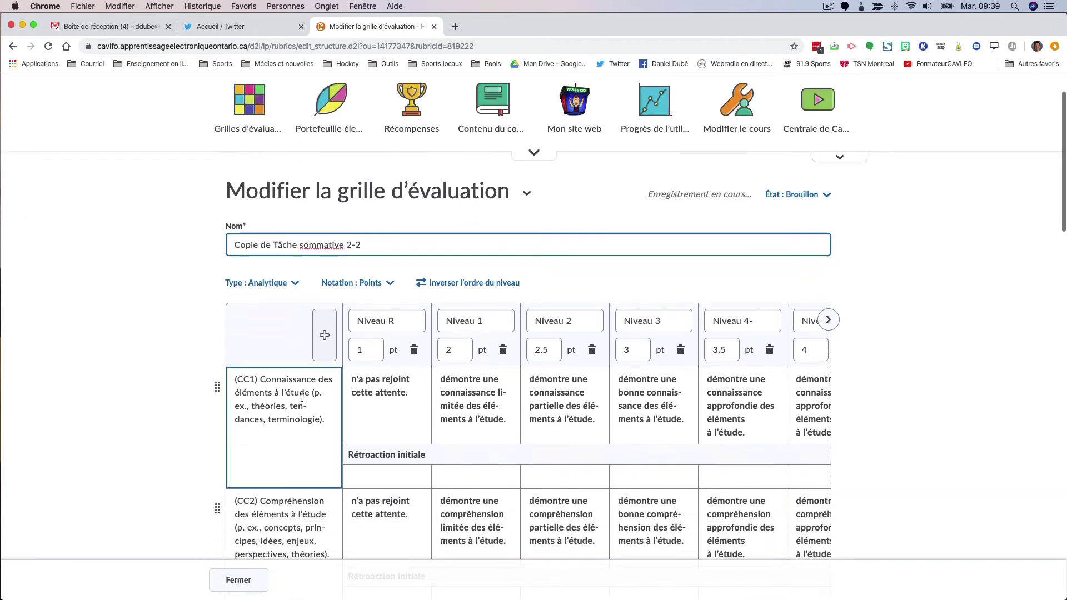
Step: Start deleting the (CC1) Connaissance criterion from the duplicated rubric, but cancel at the confirmation to keep it
{"action": "scroll", "coordinate": [302, 398], "scroll_direction": "down", "scroll_amount": 2}
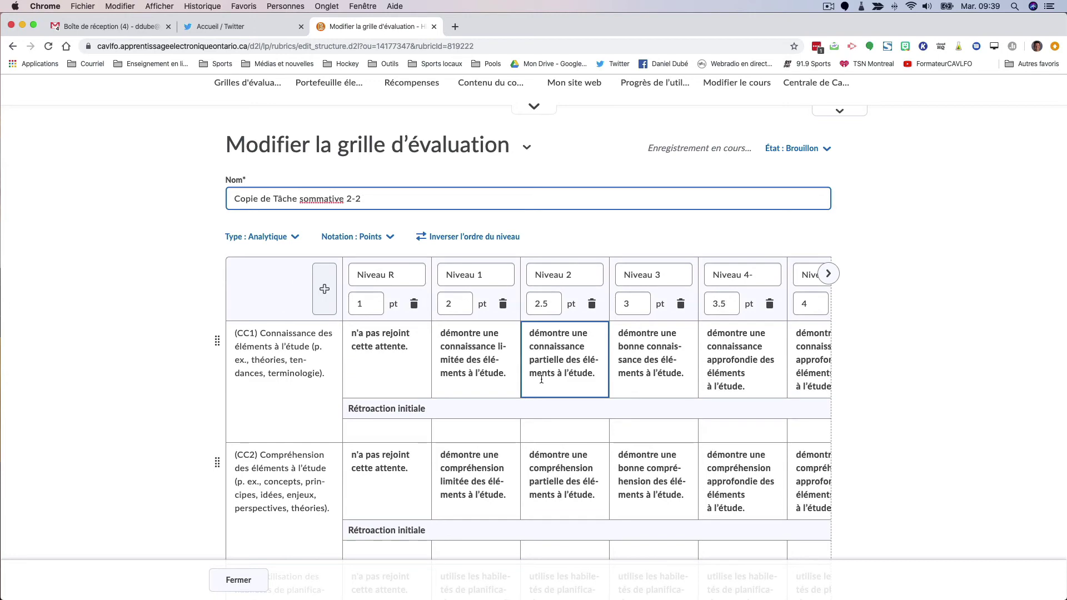
{"action": "scroll", "coordinate": [542, 380], "scroll_direction": "right", "scroll_amount": 4}
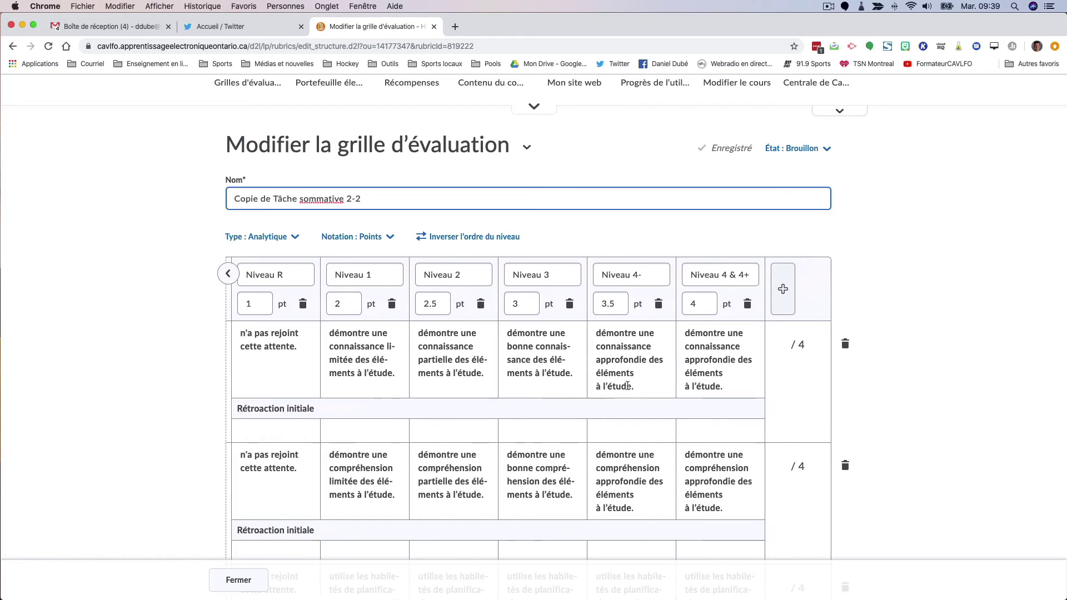
{"action": "left_click", "coordinate": [846, 346]}
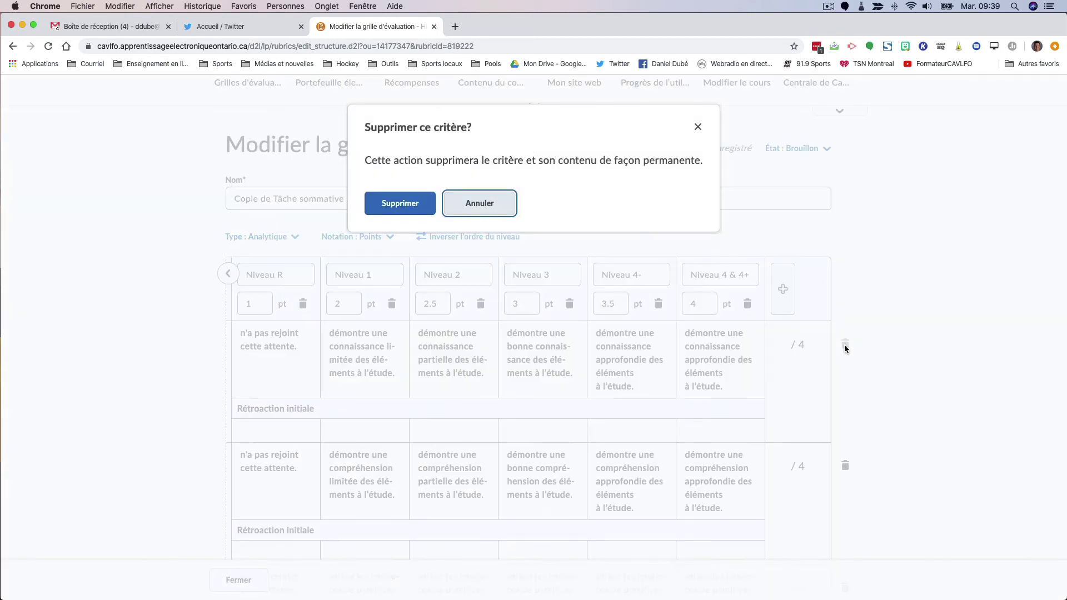
{"action": "left_click", "coordinate": [465, 210]}
{"action": "scroll", "coordinate": [607, 323], "scroll_direction": "left", "scroll_amount": 4}
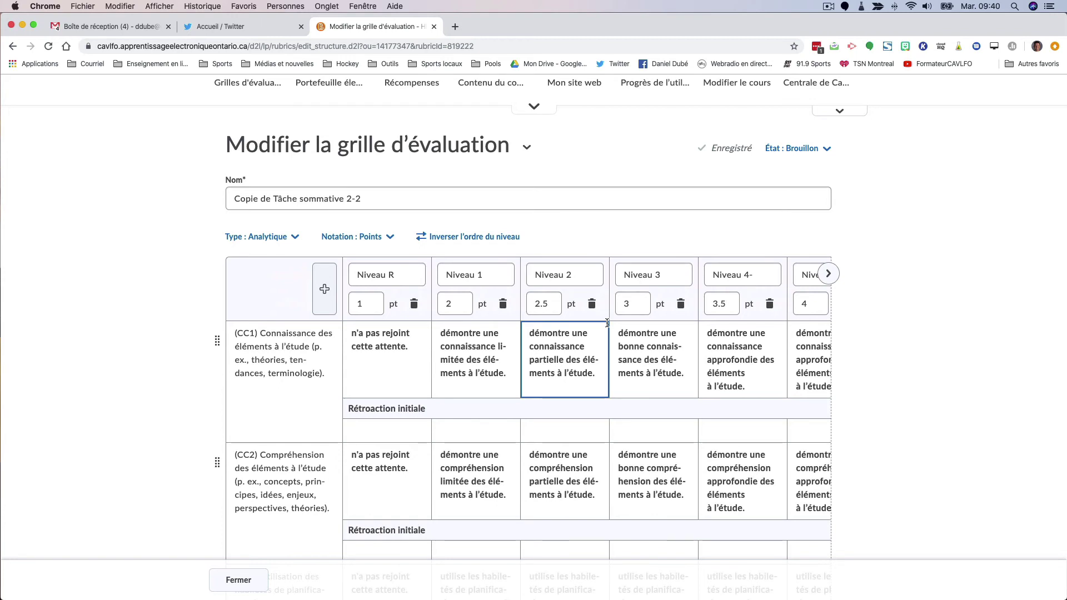
Step: Examine the duplicated rubric's criteria from CC1 to MA2 and its Note globale levels, and close the rubric to return to the list
{"action": "scroll", "coordinate": [606, 366], "scroll_direction": "down", "scroll_amount": 2}
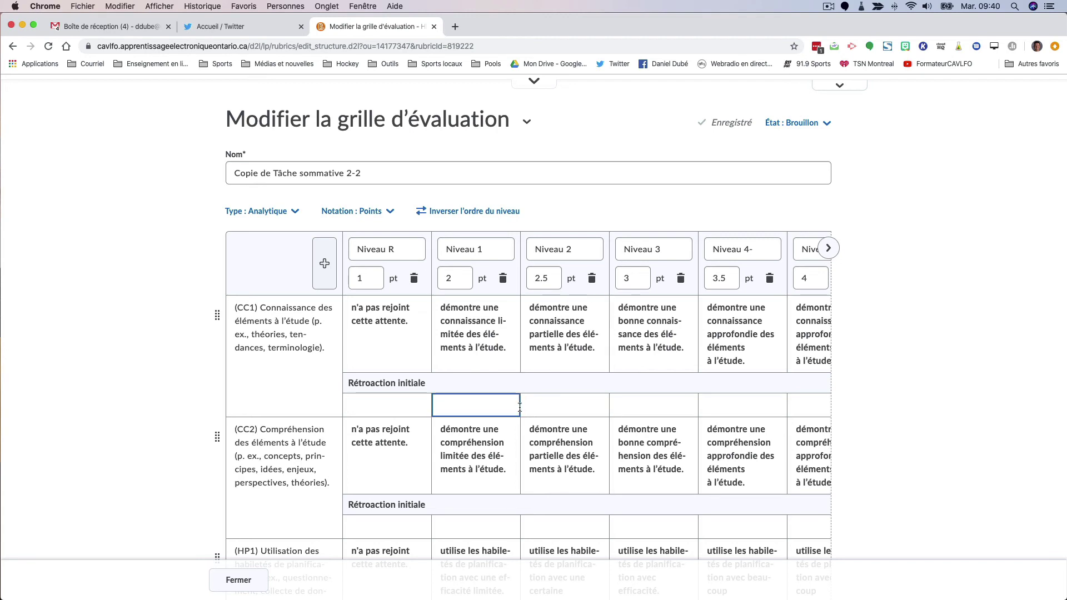
{"action": "scroll", "coordinate": [580, 356], "scroll_direction": "down", "scroll_amount": 5}
{"action": "scroll", "coordinate": [579, 353], "scroll_direction": "down", "scroll_amount": 15}
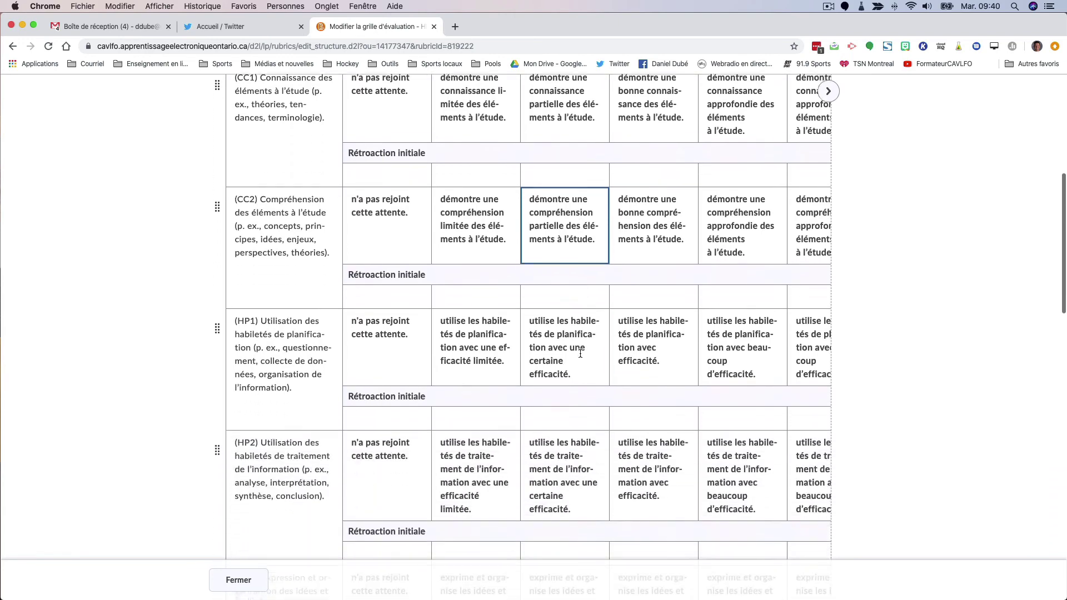
{"action": "scroll", "coordinate": [611, 352], "scroll_direction": "up", "scroll_amount": 8}
{"action": "scroll", "coordinate": [583, 355], "scroll_direction": "up", "scroll_amount": 5}
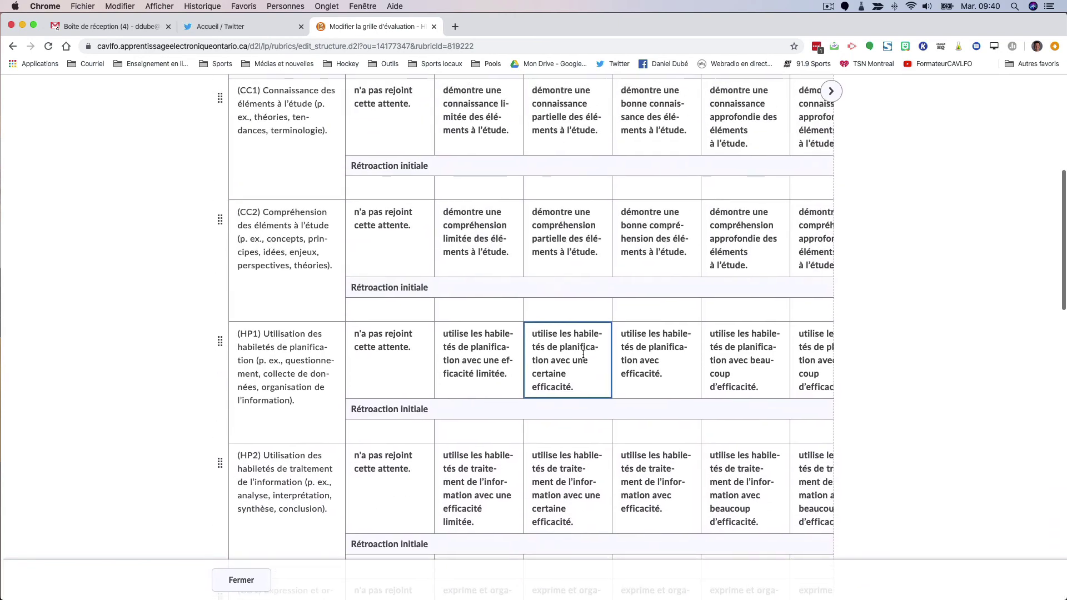
{"action": "scroll", "coordinate": [583, 354], "scroll_direction": "down", "scroll_amount": 4}
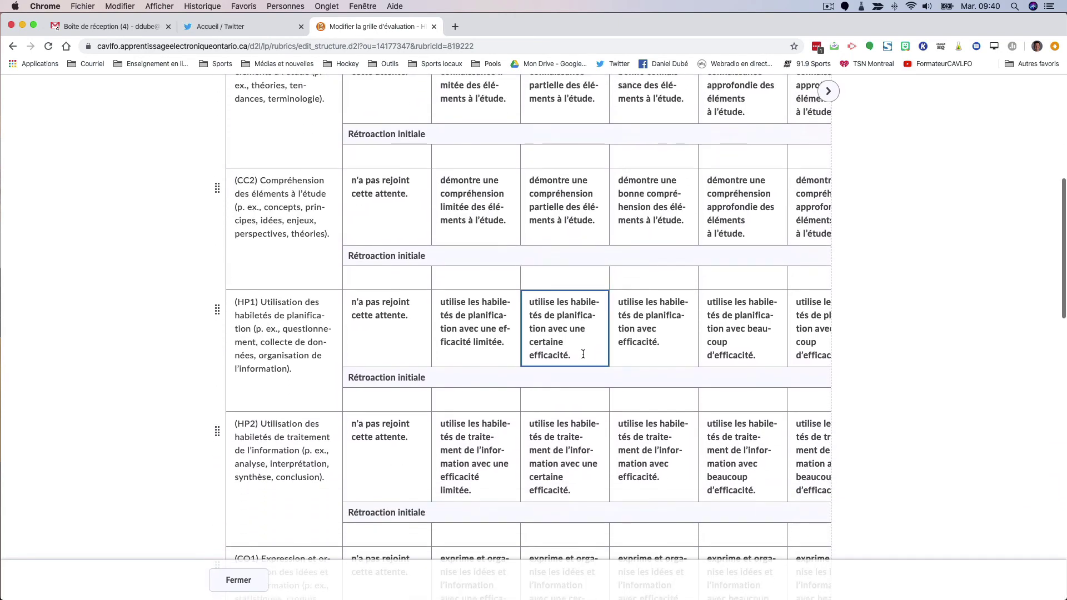
{"action": "scroll", "coordinate": [583, 354], "scroll_direction": "up", "scroll_amount": 2}
{"action": "scroll", "coordinate": [583, 355], "scroll_direction": "down", "scroll_amount": 5}
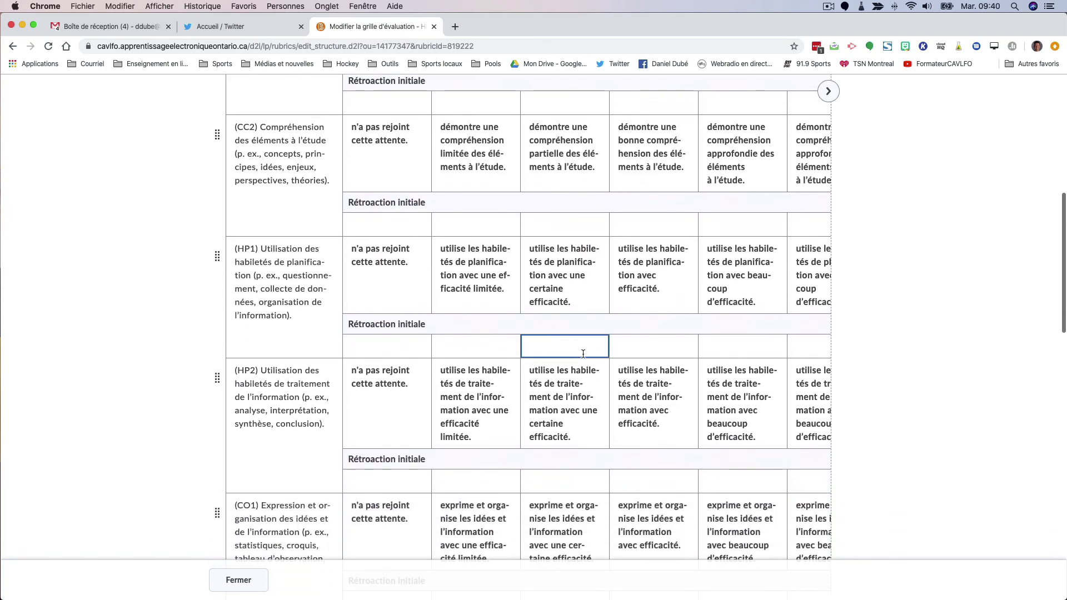
{"action": "scroll", "coordinate": [583, 354], "scroll_direction": "down", "scroll_amount": 5}
{"action": "scroll", "coordinate": [583, 354], "scroll_direction": "up", "scroll_amount": 3}
{"action": "scroll", "coordinate": [584, 354], "scroll_direction": "up", "scroll_amount": 8}
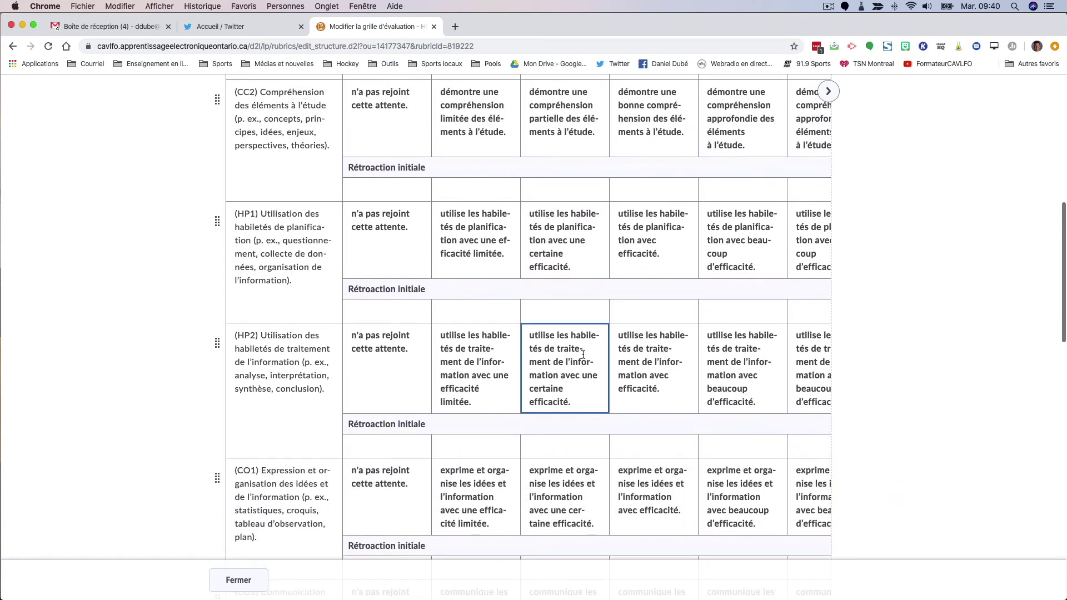
{"action": "scroll", "coordinate": [583, 354], "scroll_direction": "down", "scroll_amount": 20}
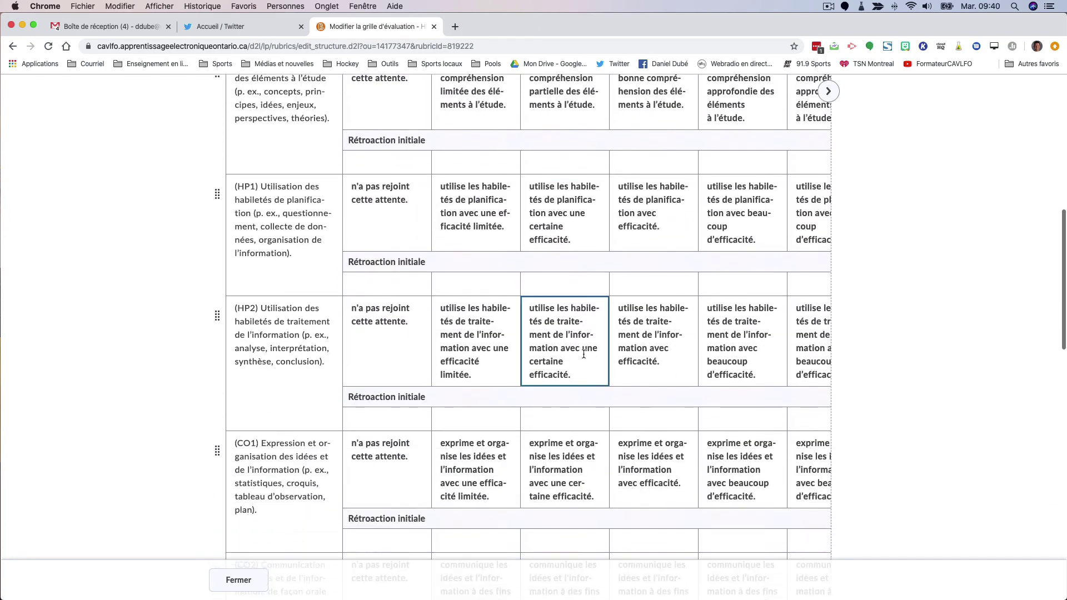
{"action": "scroll", "coordinate": [585, 354], "scroll_direction": "down", "scroll_amount": 12}
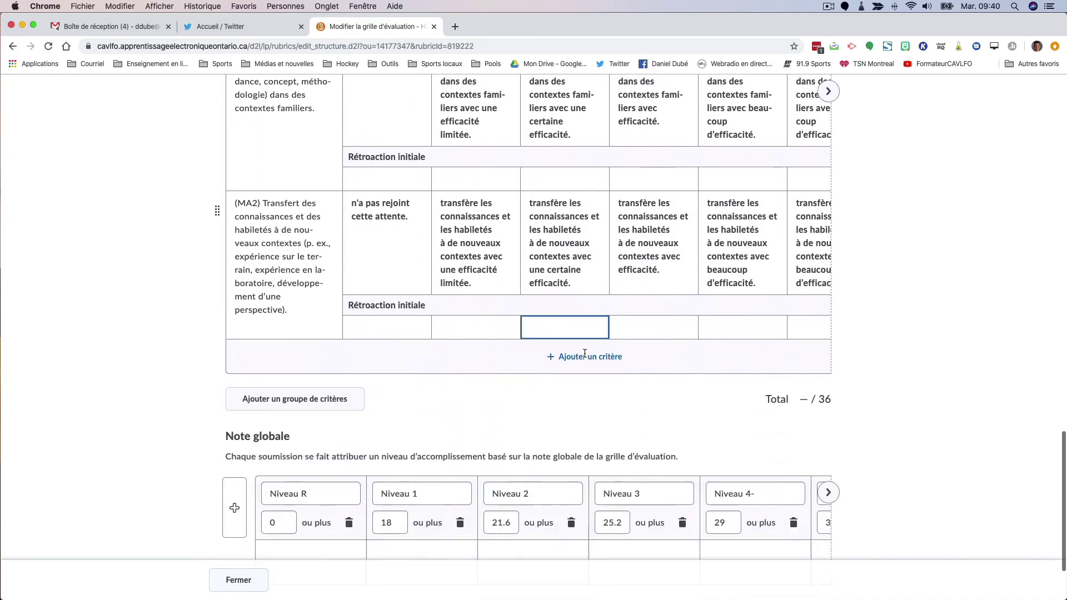
{"action": "scroll", "coordinate": [586, 353], "scroll_direction": "up", "scroll_amount": 20}
{"action": "scroll", "coordinate": [589, 356], "scroll_direction": "up", "scroll_amount": 6}
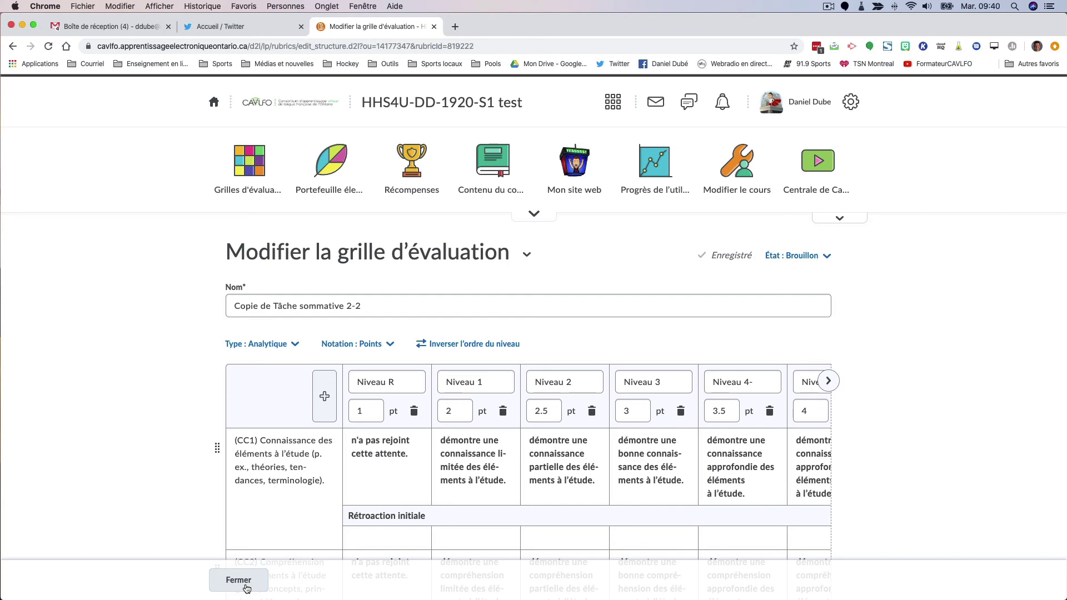
{"action": "left_click", "coordinate": [246, 589]}
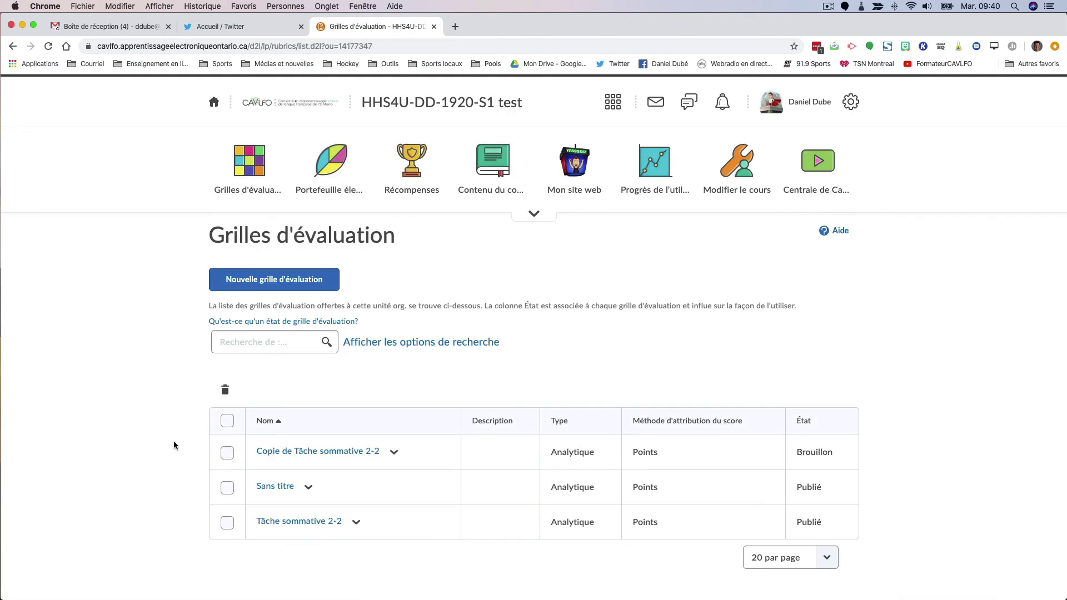